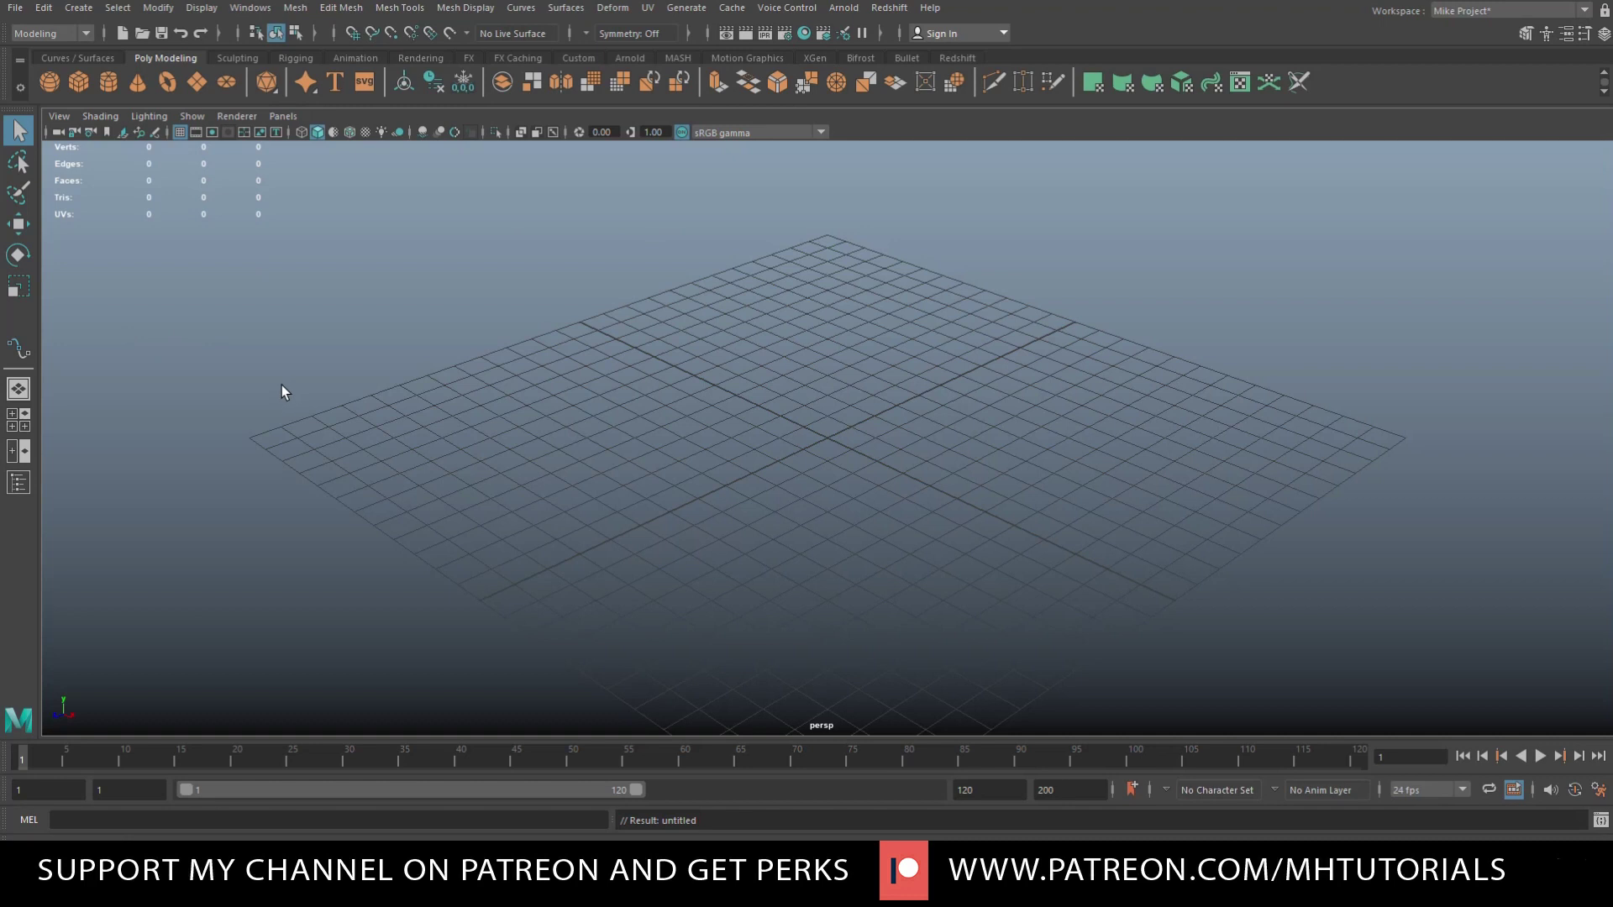
Draw a winding S-shaped curve across the grid with the CV Curve Tool, using fifteen control points, and finish it
left_click(78, 11)
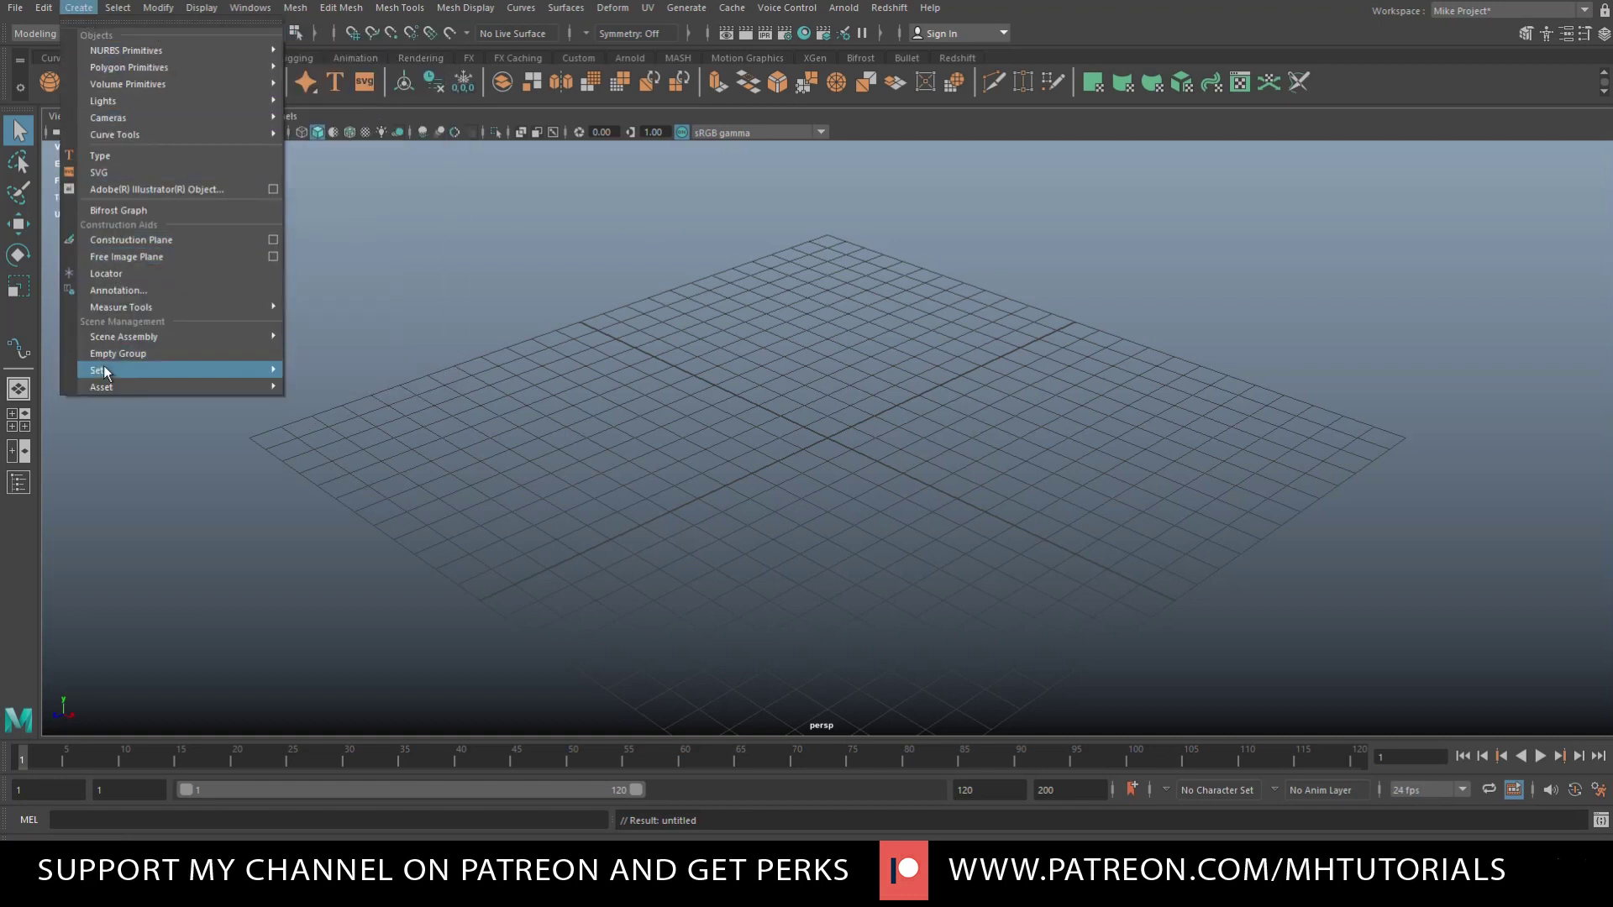
mouse_move(121, 141)
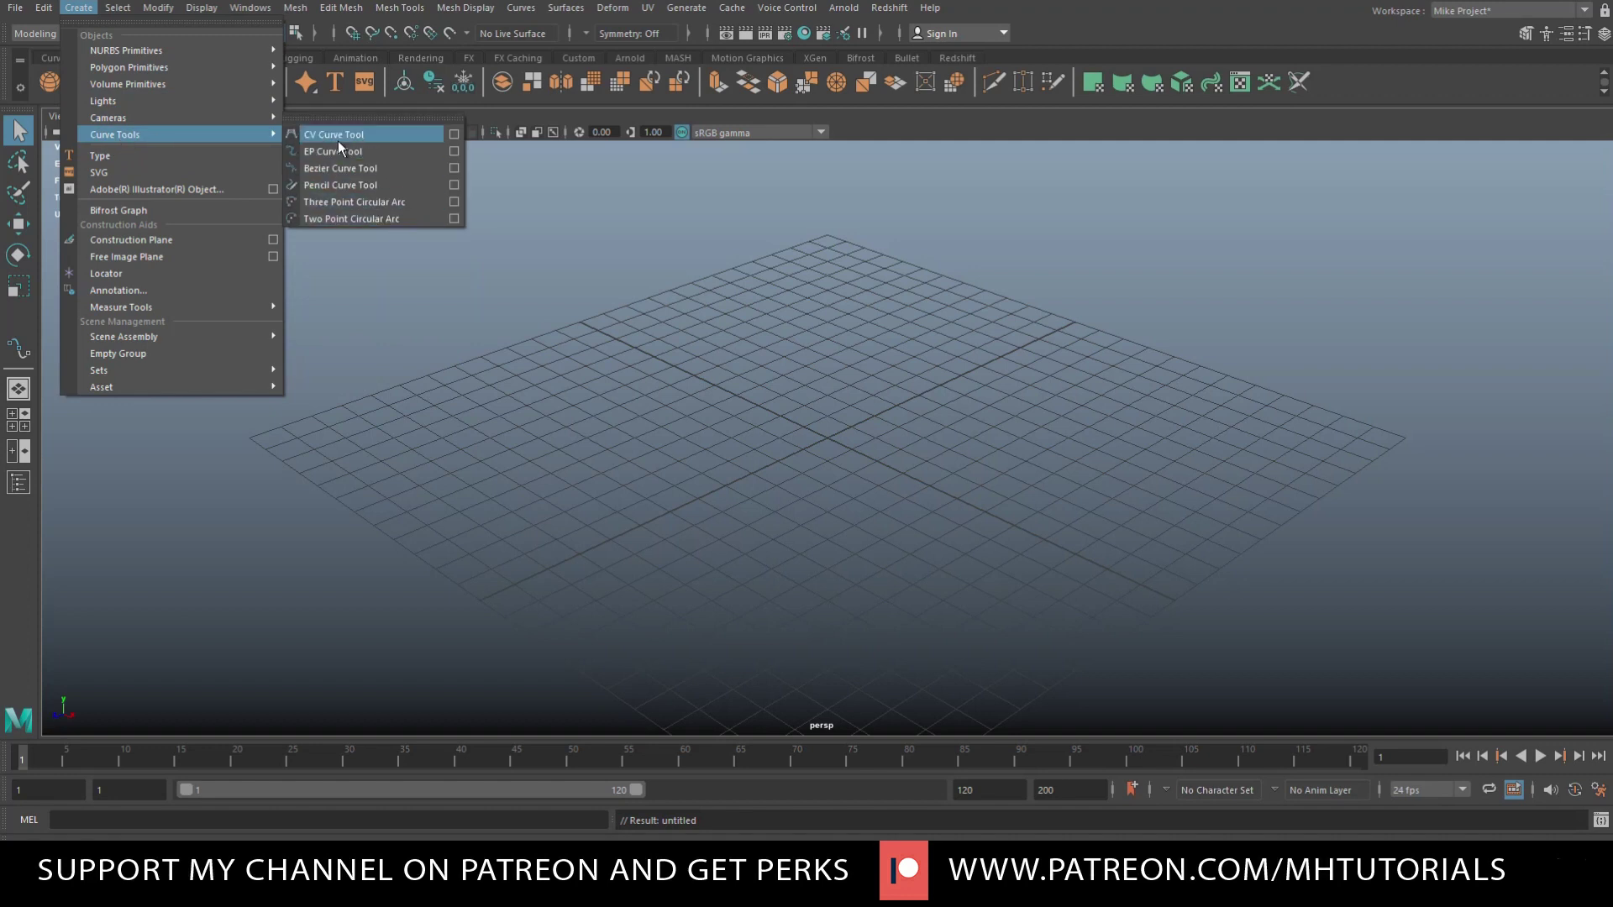
left_click(390, 134)
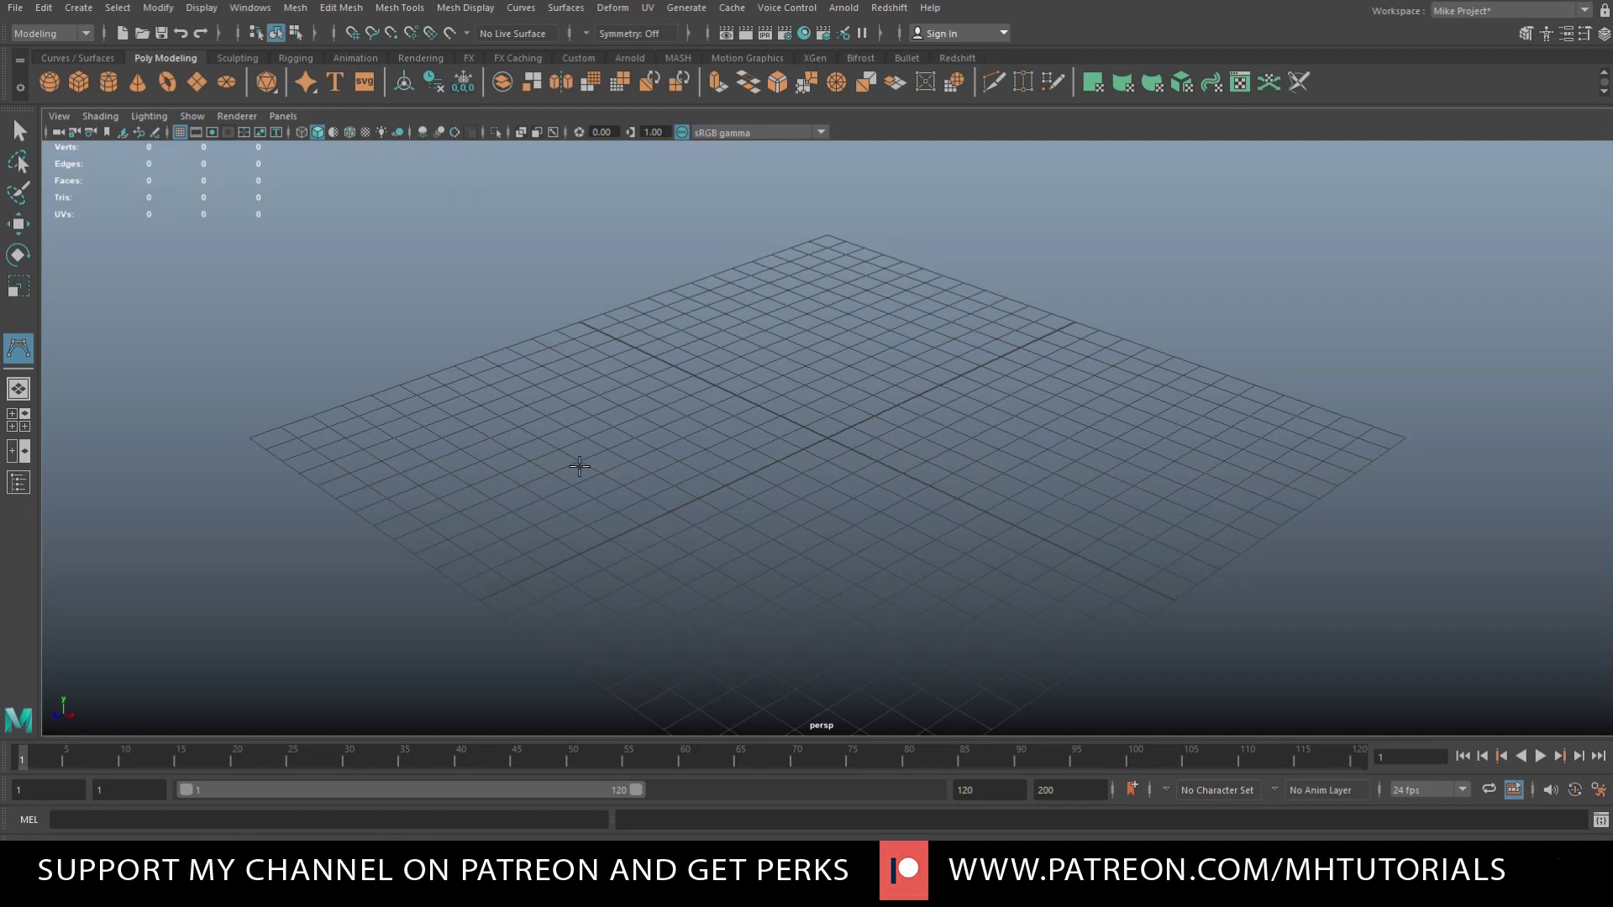
left_click(539, 464)
left_click(592, 557)
left_click(742, 604)
left_click(823, 573)
left_click(822, 516)
left_click(786, 472)
left_click(739, 411)
left_click(794, 343)
left_click(934, 403)
left_click(1011, 543)
left_click(1149, 562)
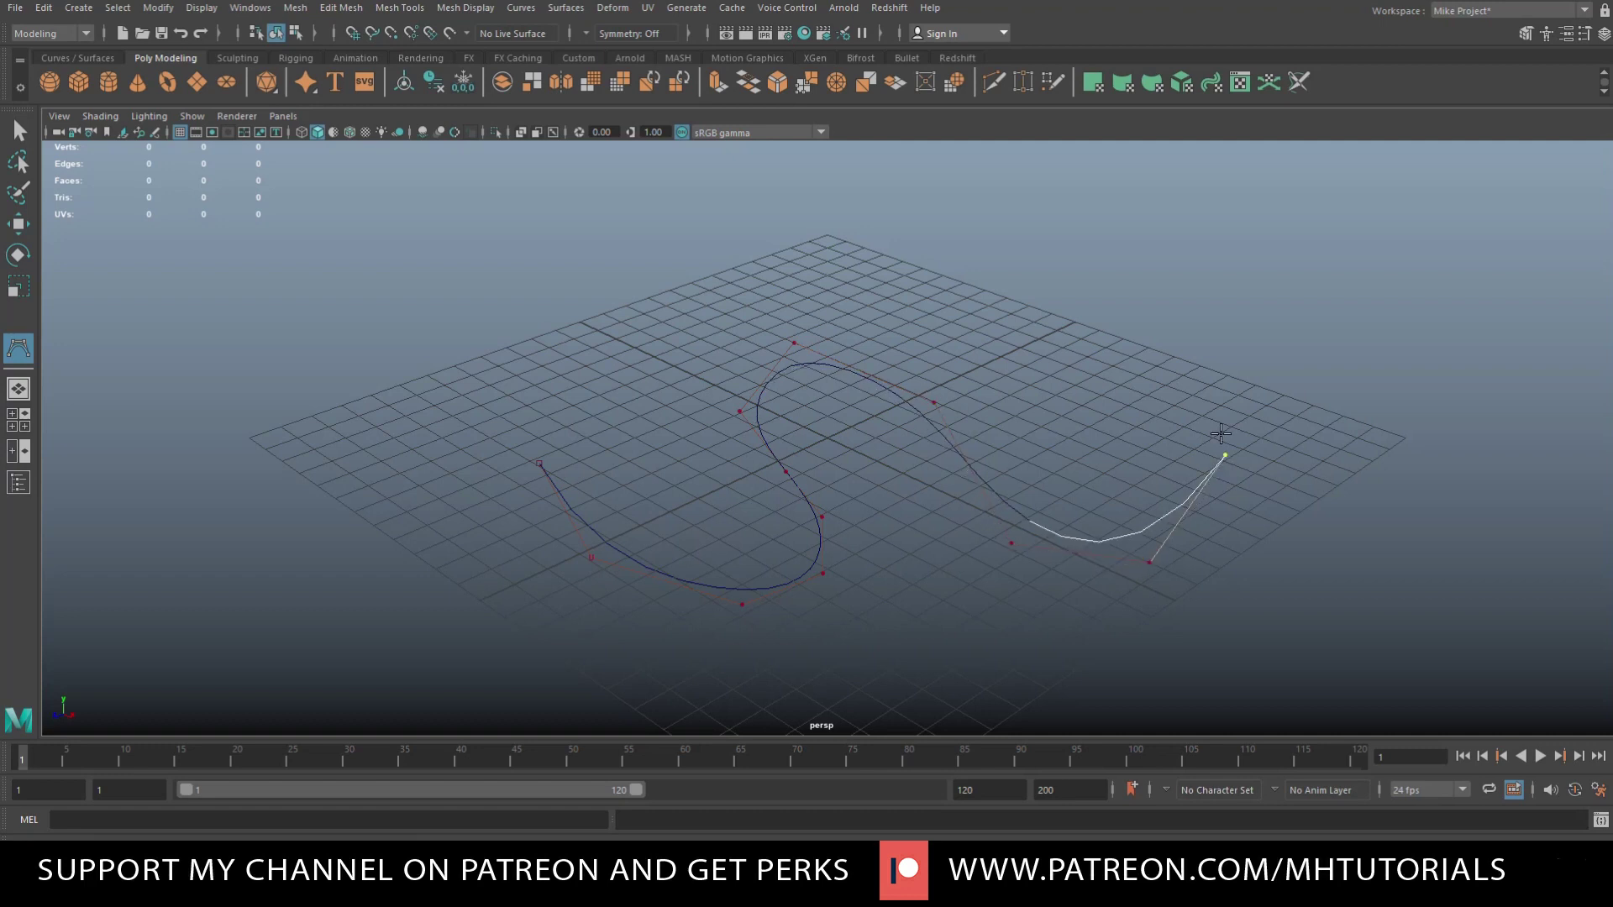
left_click(1225, 455)
left_click(1180, 392)
left_click(1041, 330)
left_click(920, 305)
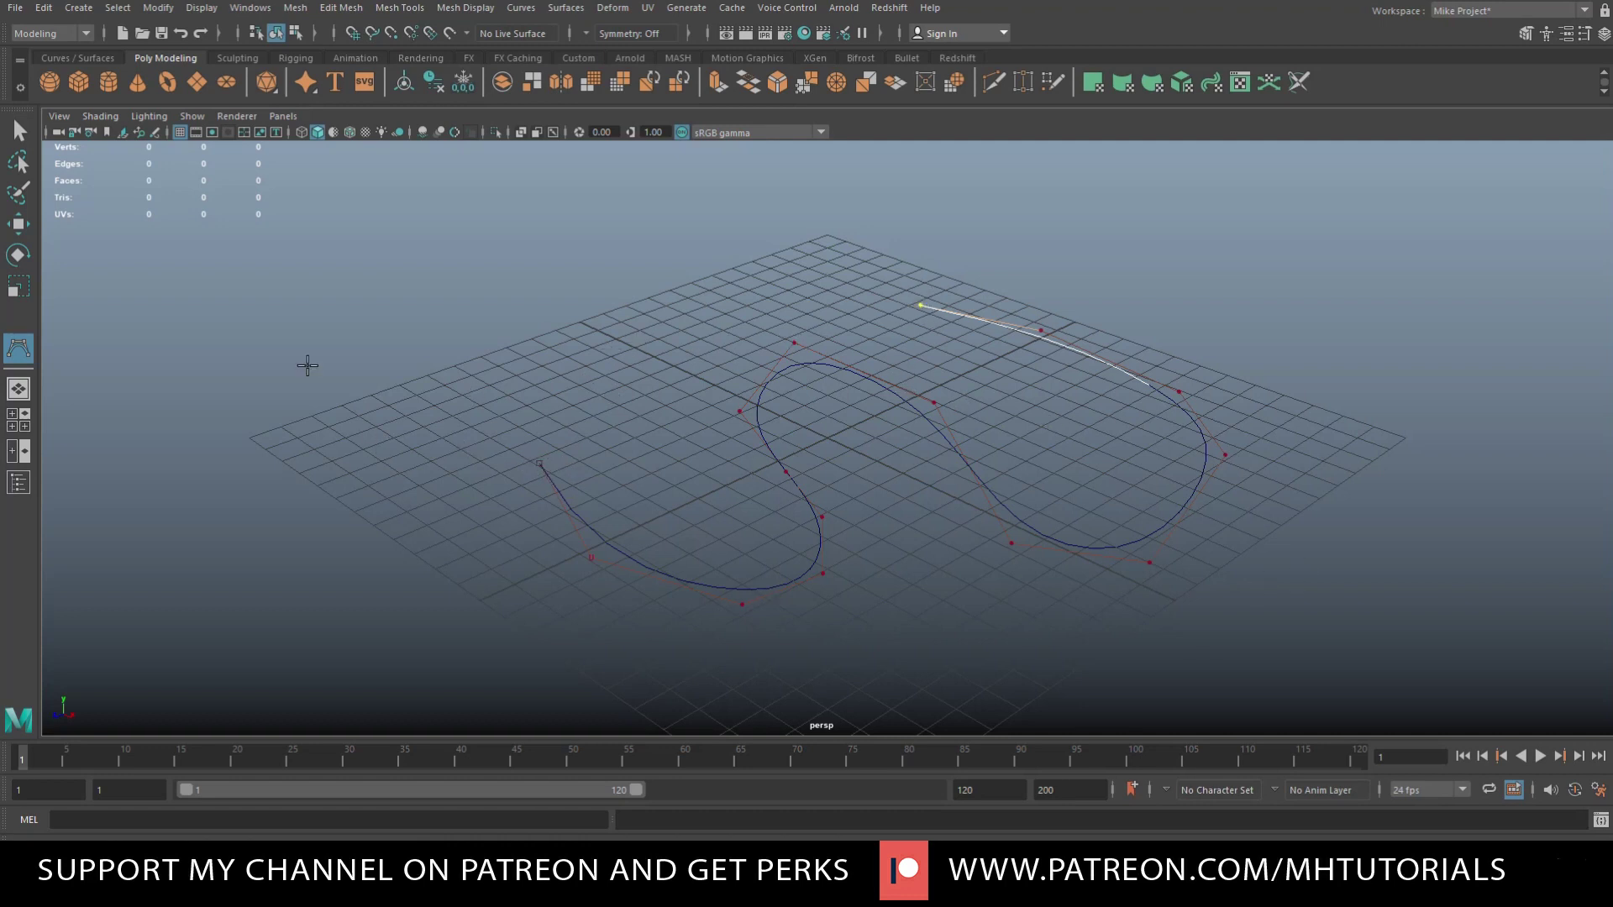
key("q")
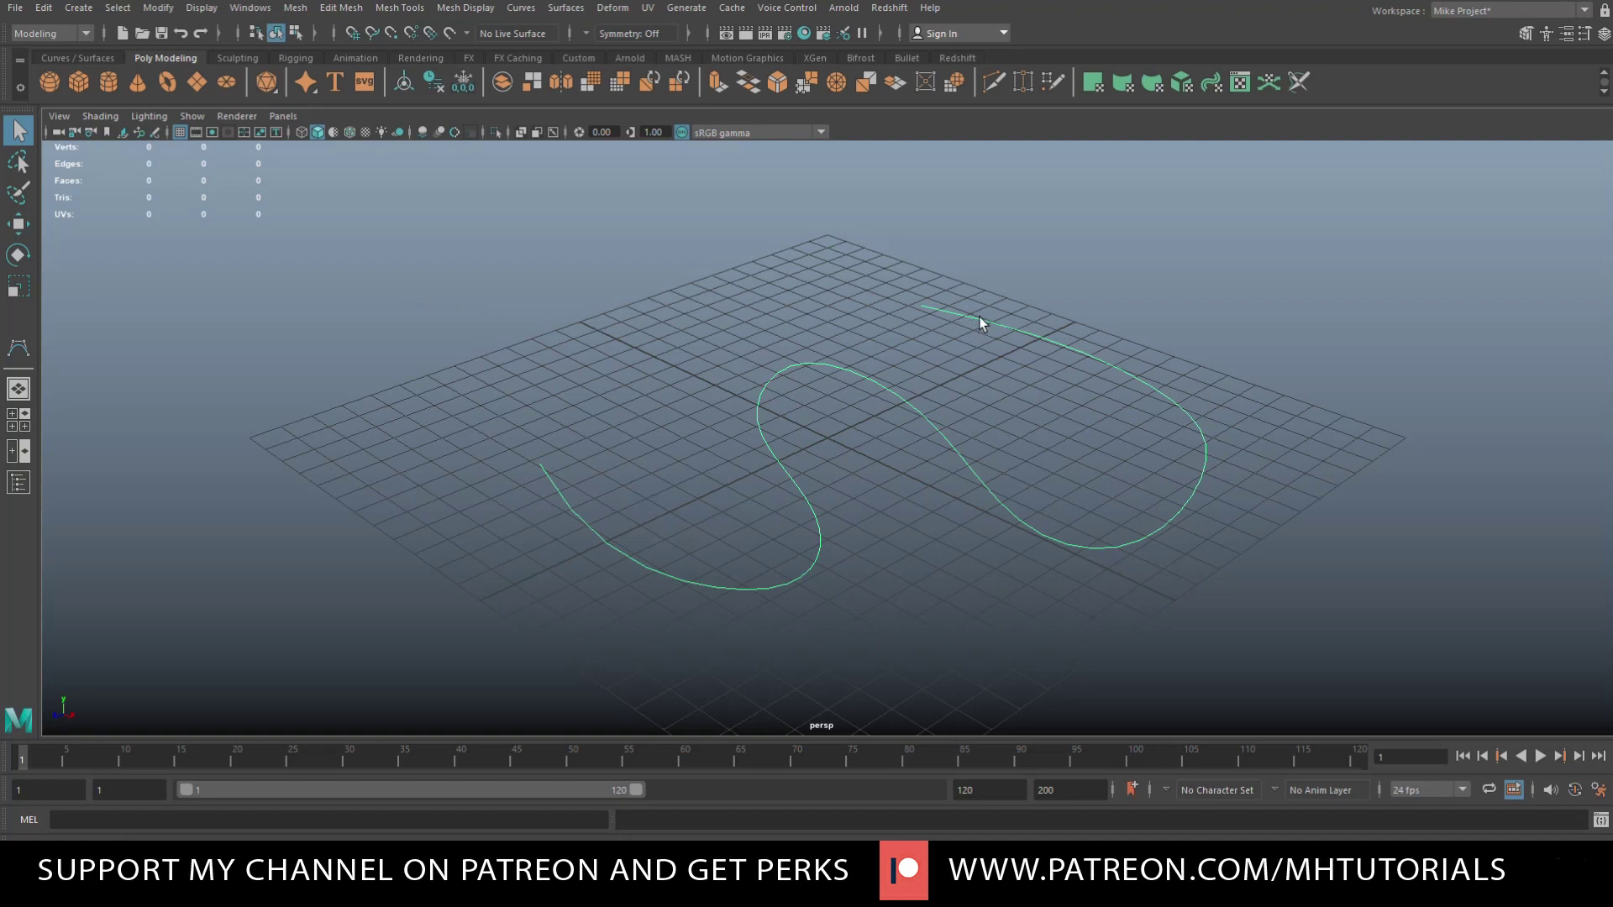
Move the second-to-last control vertex at the curve's far end outward to reshape the bend, and return to object mode
right_click_drag(979, 317, 903, 320)
left_click_drag(1033, 326, 1101, 303)
key("w")
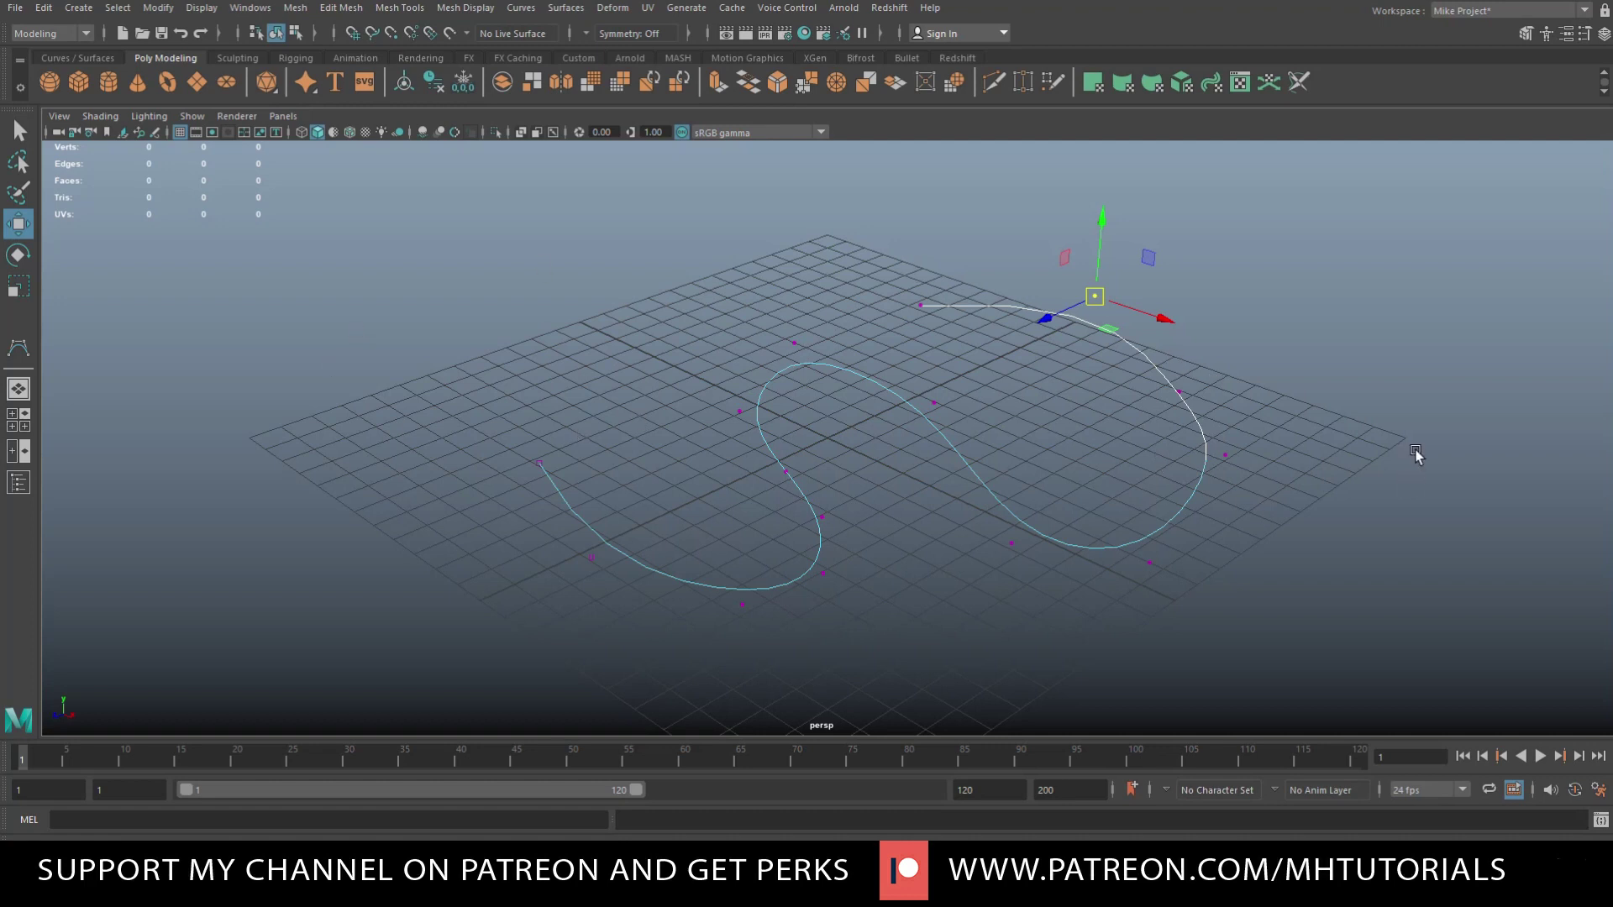
left_click(1181, 461)
right_click_drag(1204, 415, 1252, 391)
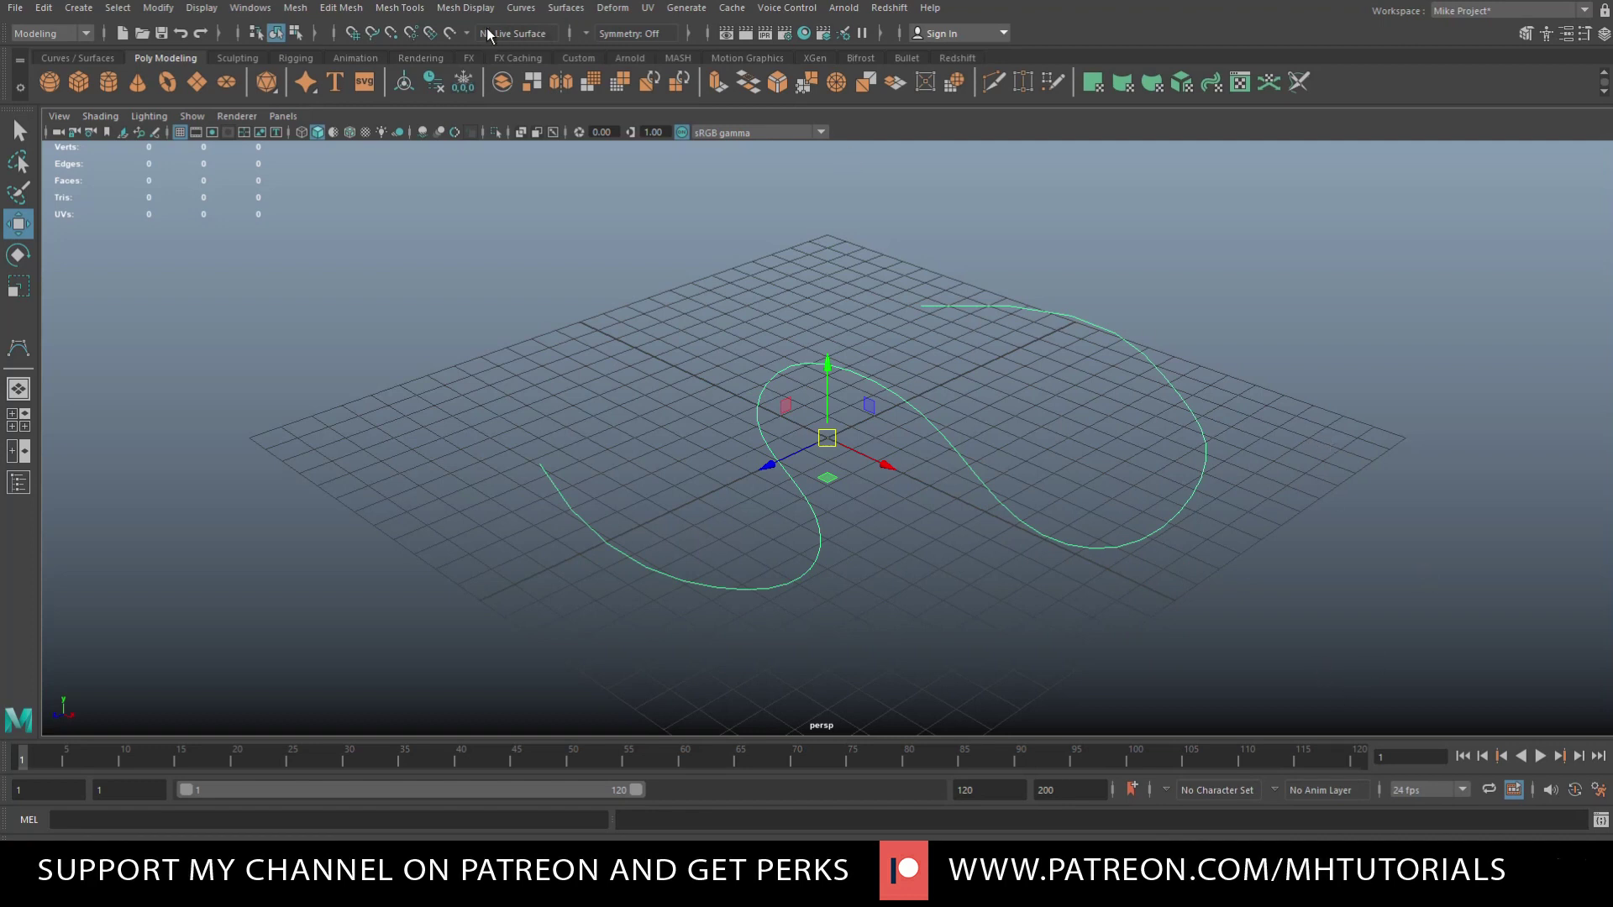
Extend the curve from its far end with the Add Points Tool, winding around the grid's left side towards the curve's start
left_click(526, 15)
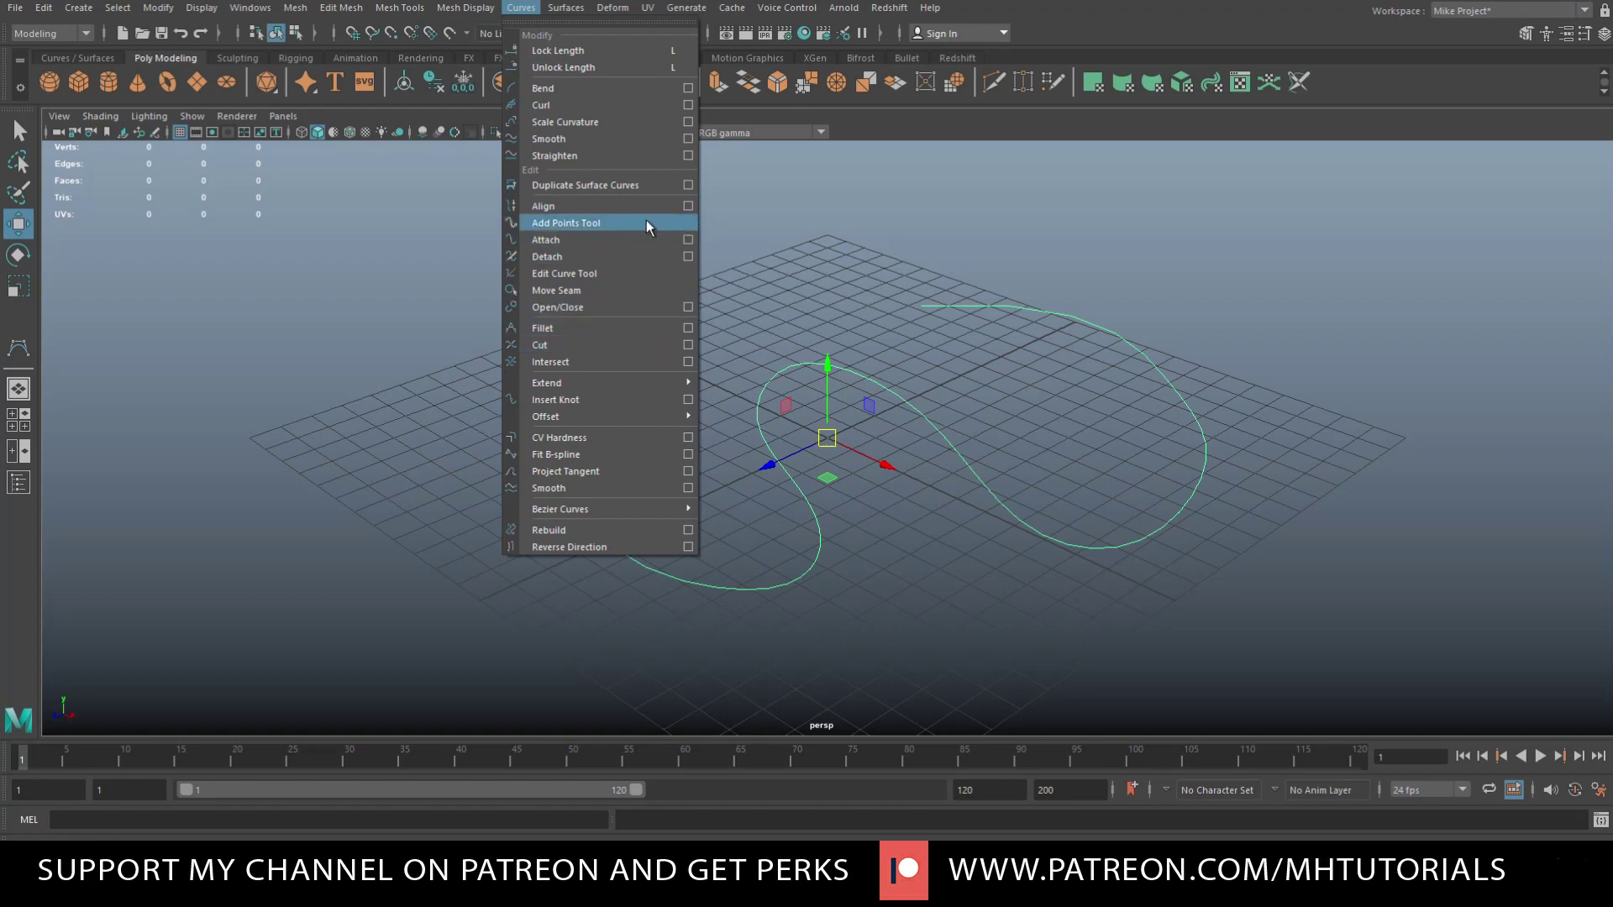
left_click(615, 225)
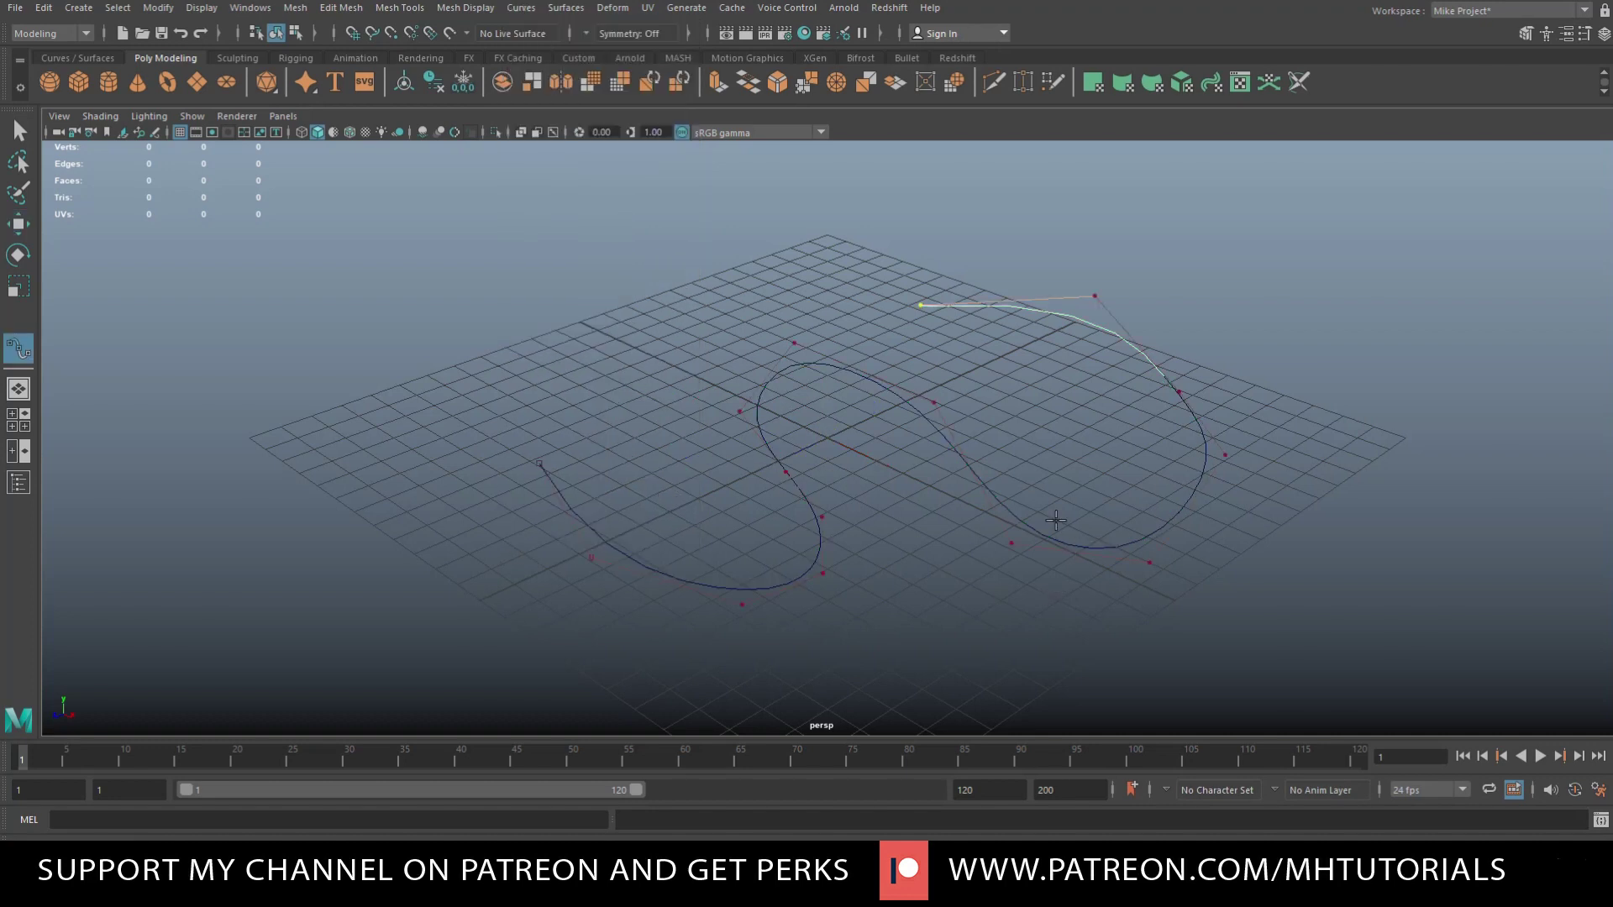
left_click(855, 309)
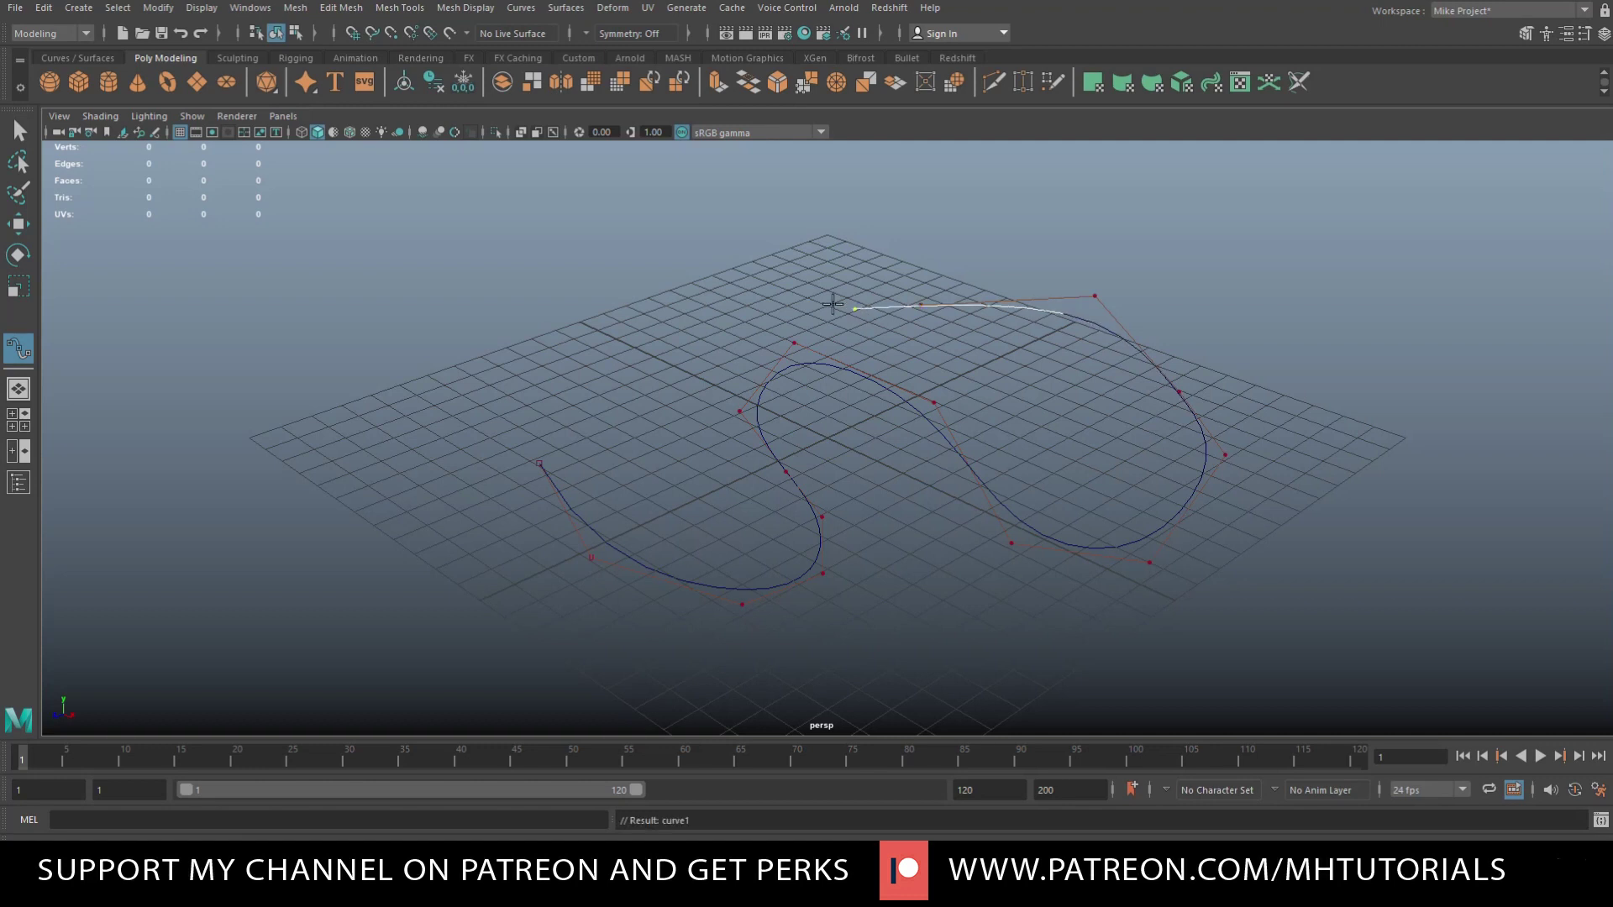
left_click(709, 252)
left_click(640, 250)
left_click(606, 314)
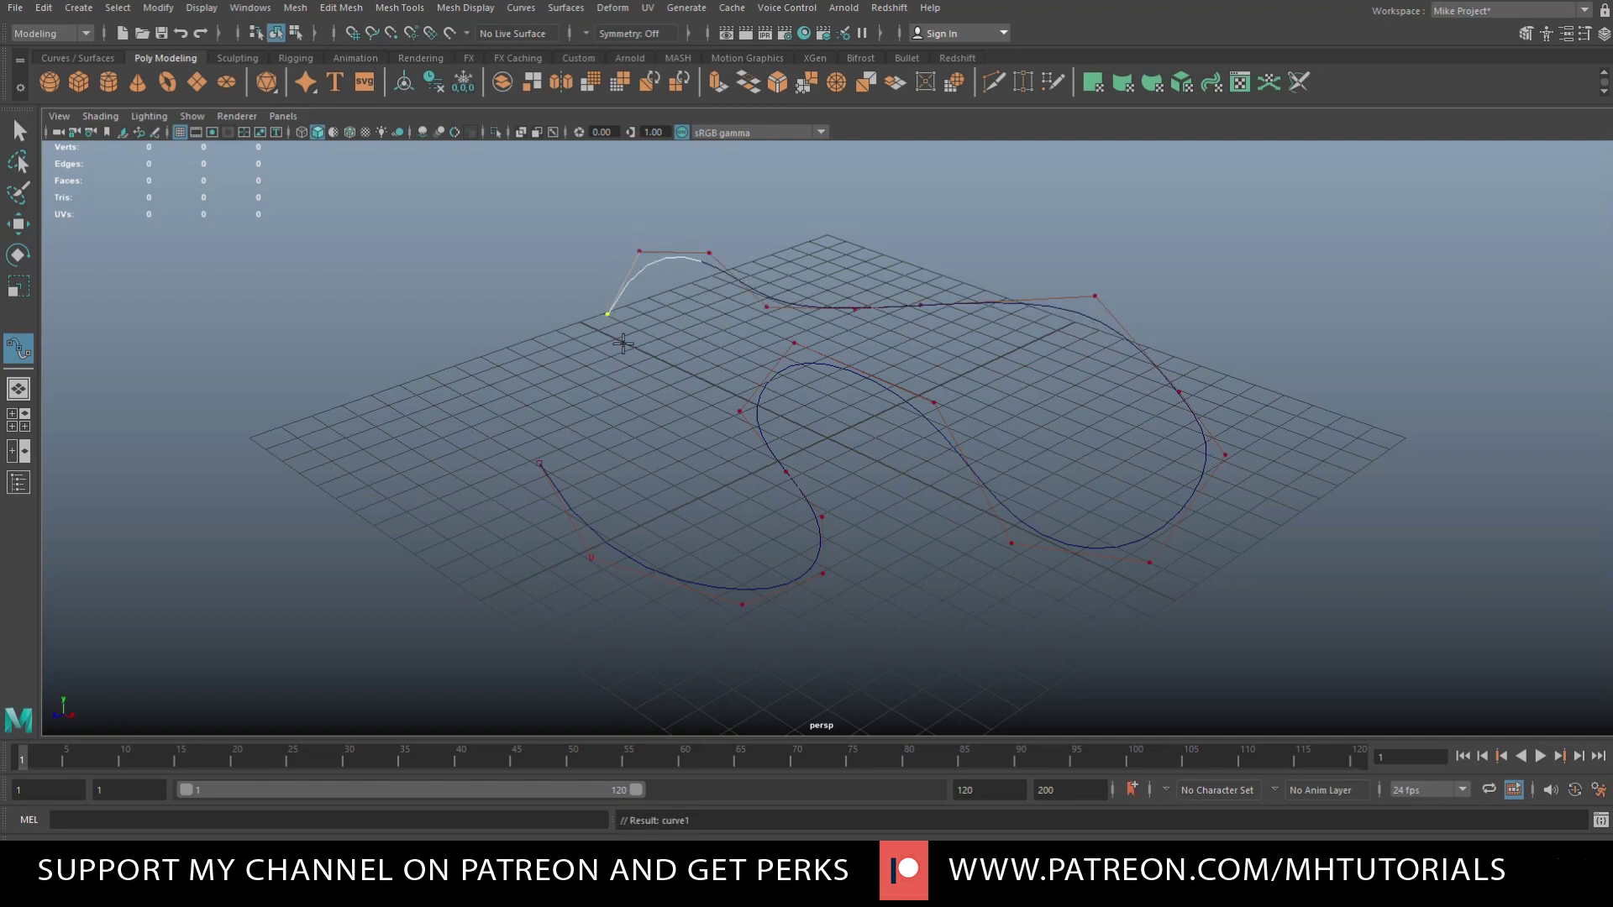
left_click(631, 375)
left_click(522, 383)
left_click(453, 301)
left_click(370, 276)
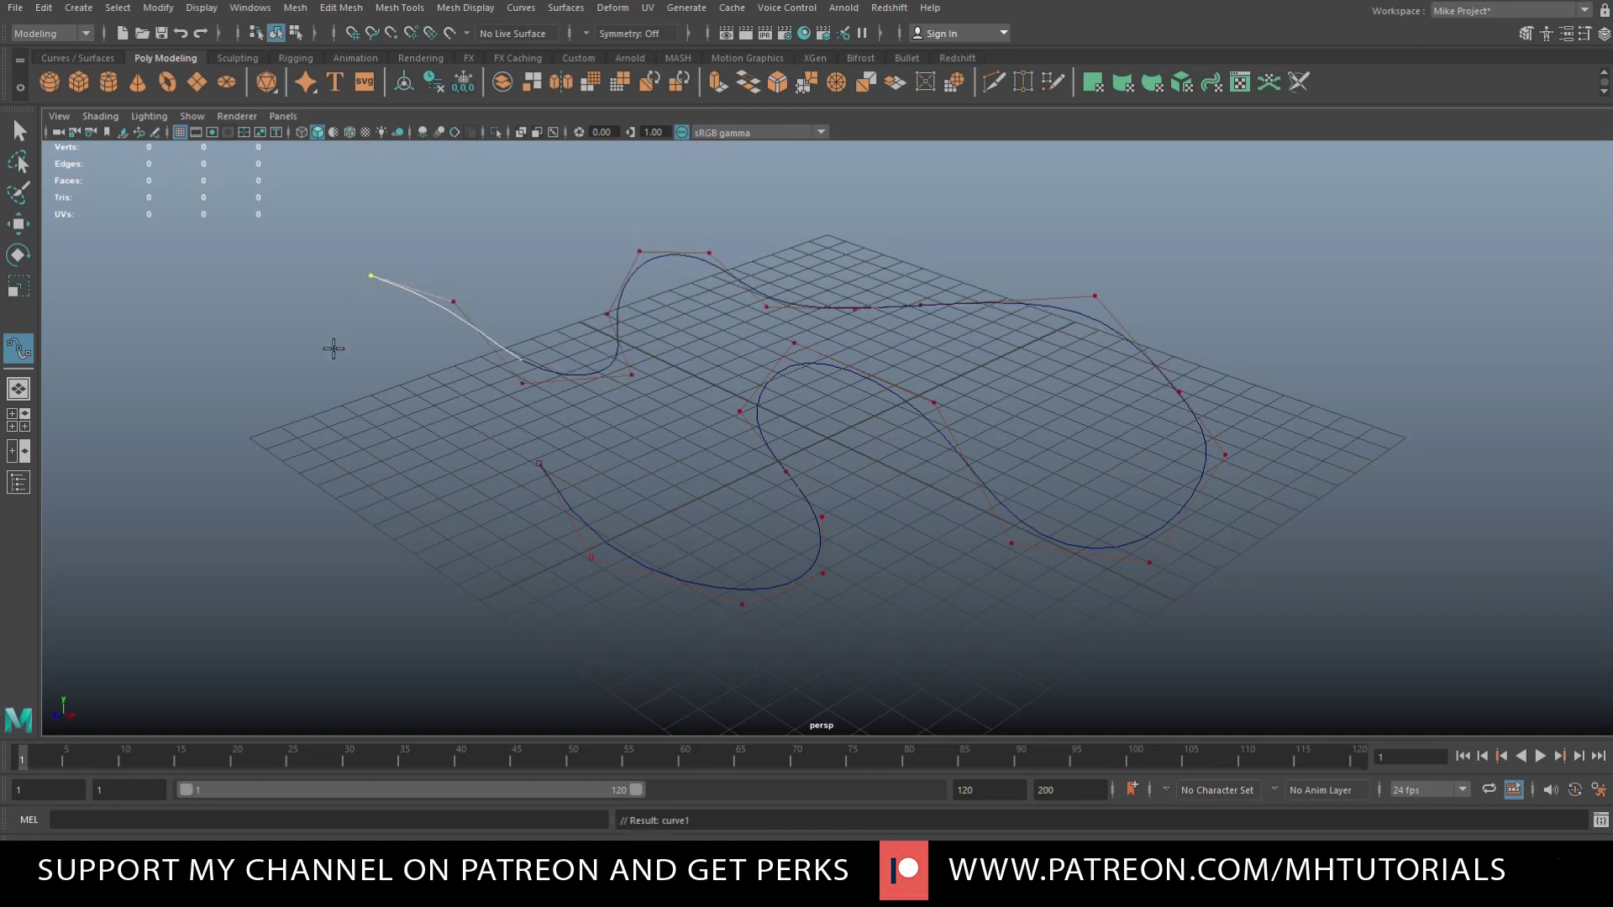
left_click(334, 374)
left_click(429, 457)
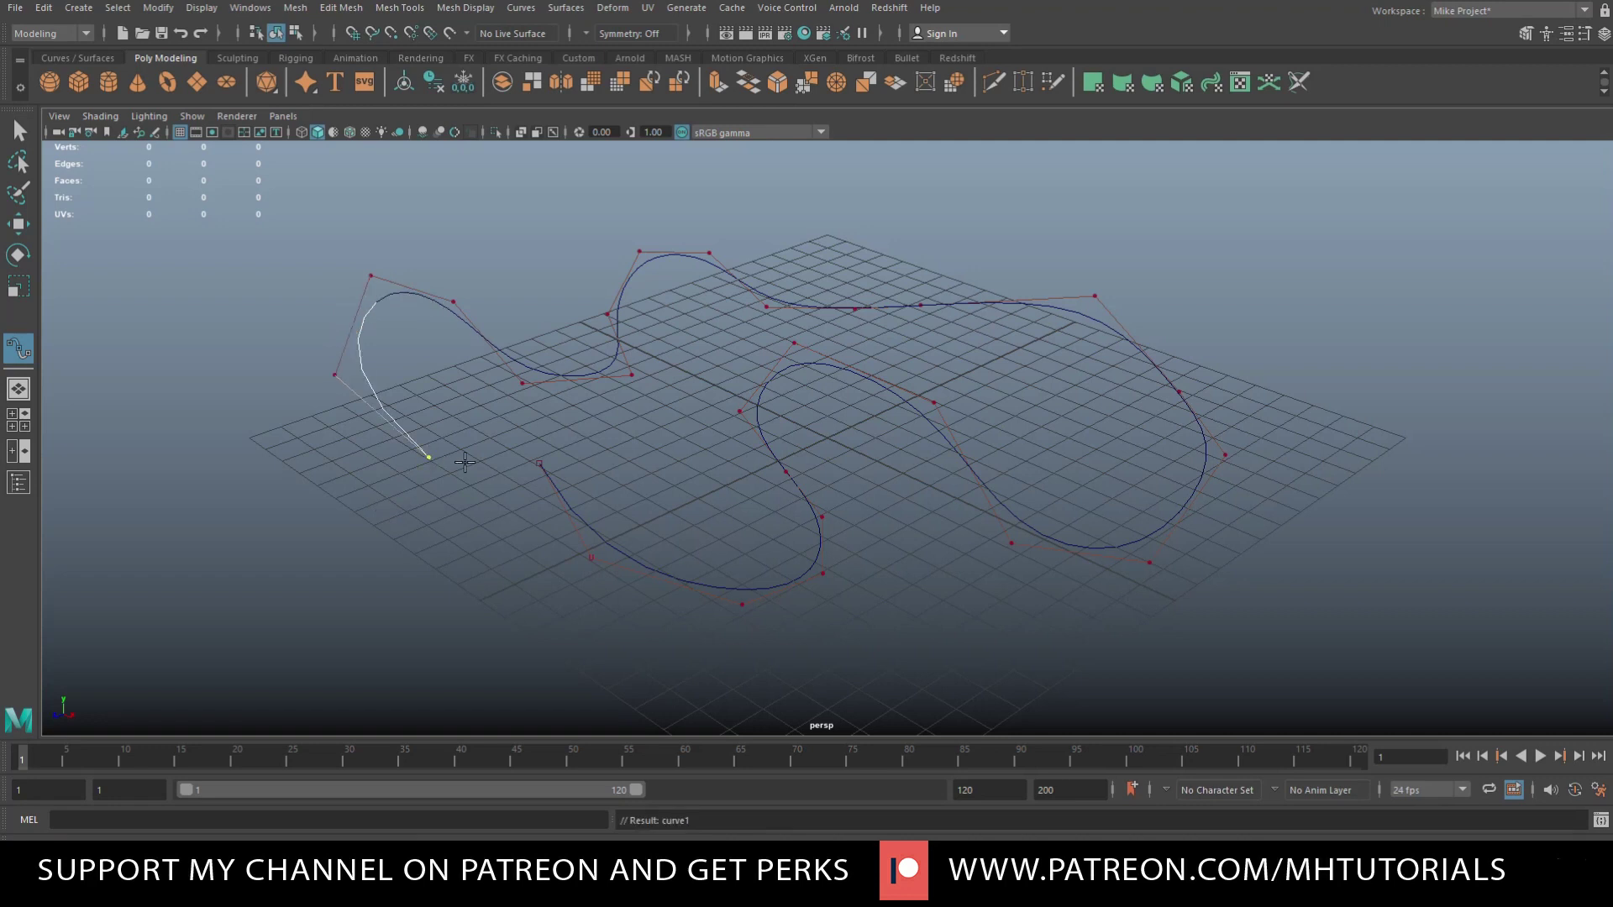
key("Return")
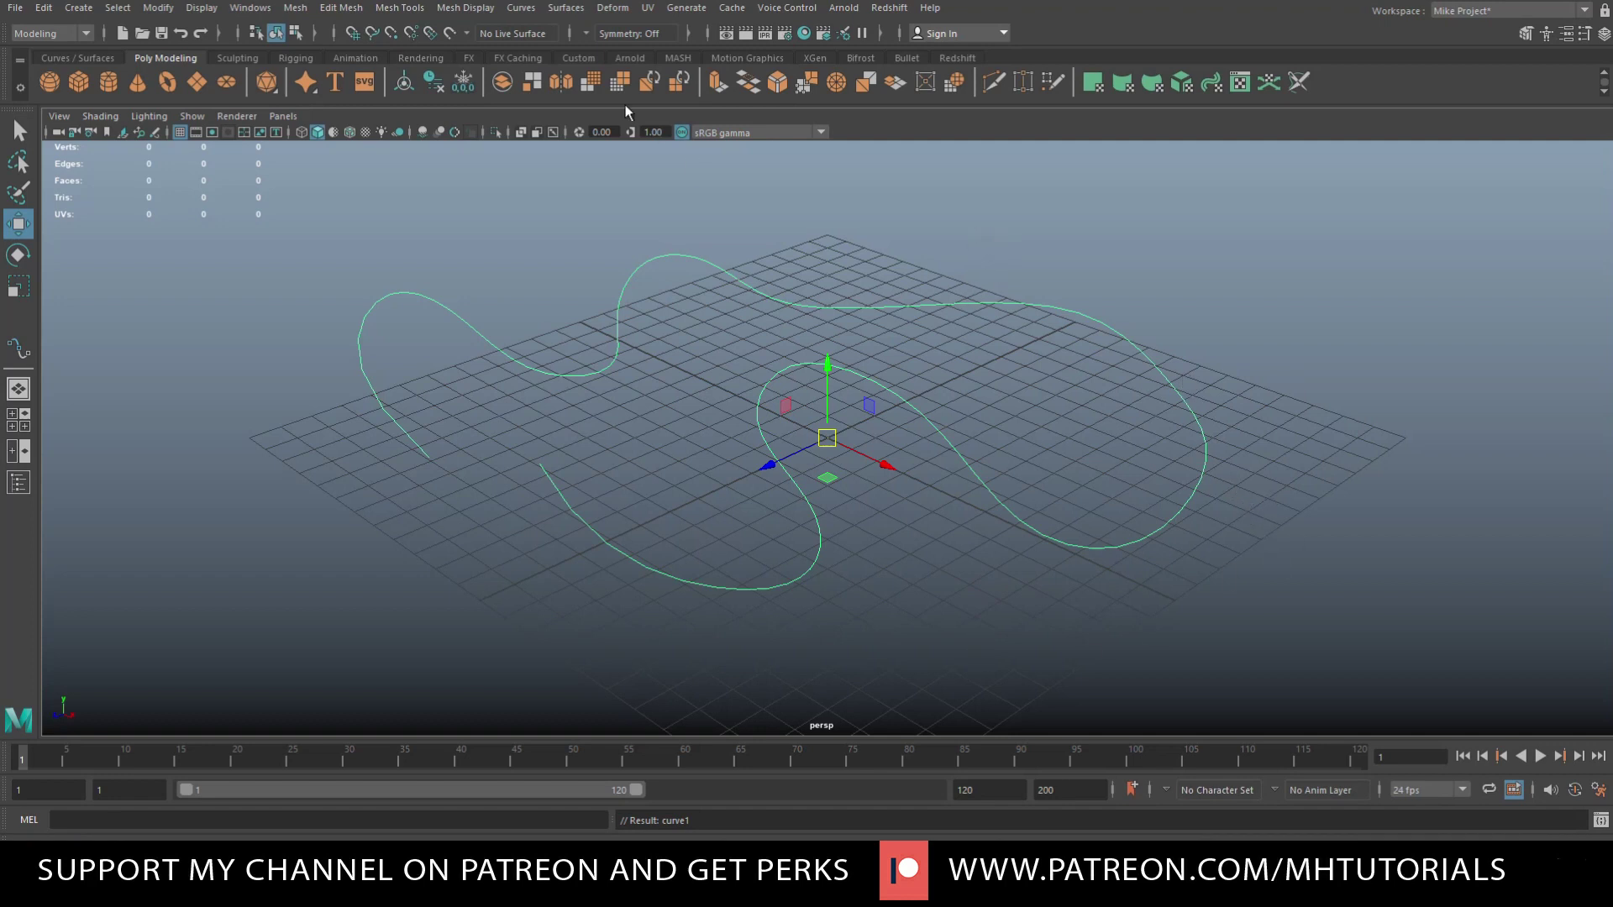
Reverse the curve's direction and add points from its original start, looping along the grid's front and right side to behind it
left_click(521, 7)
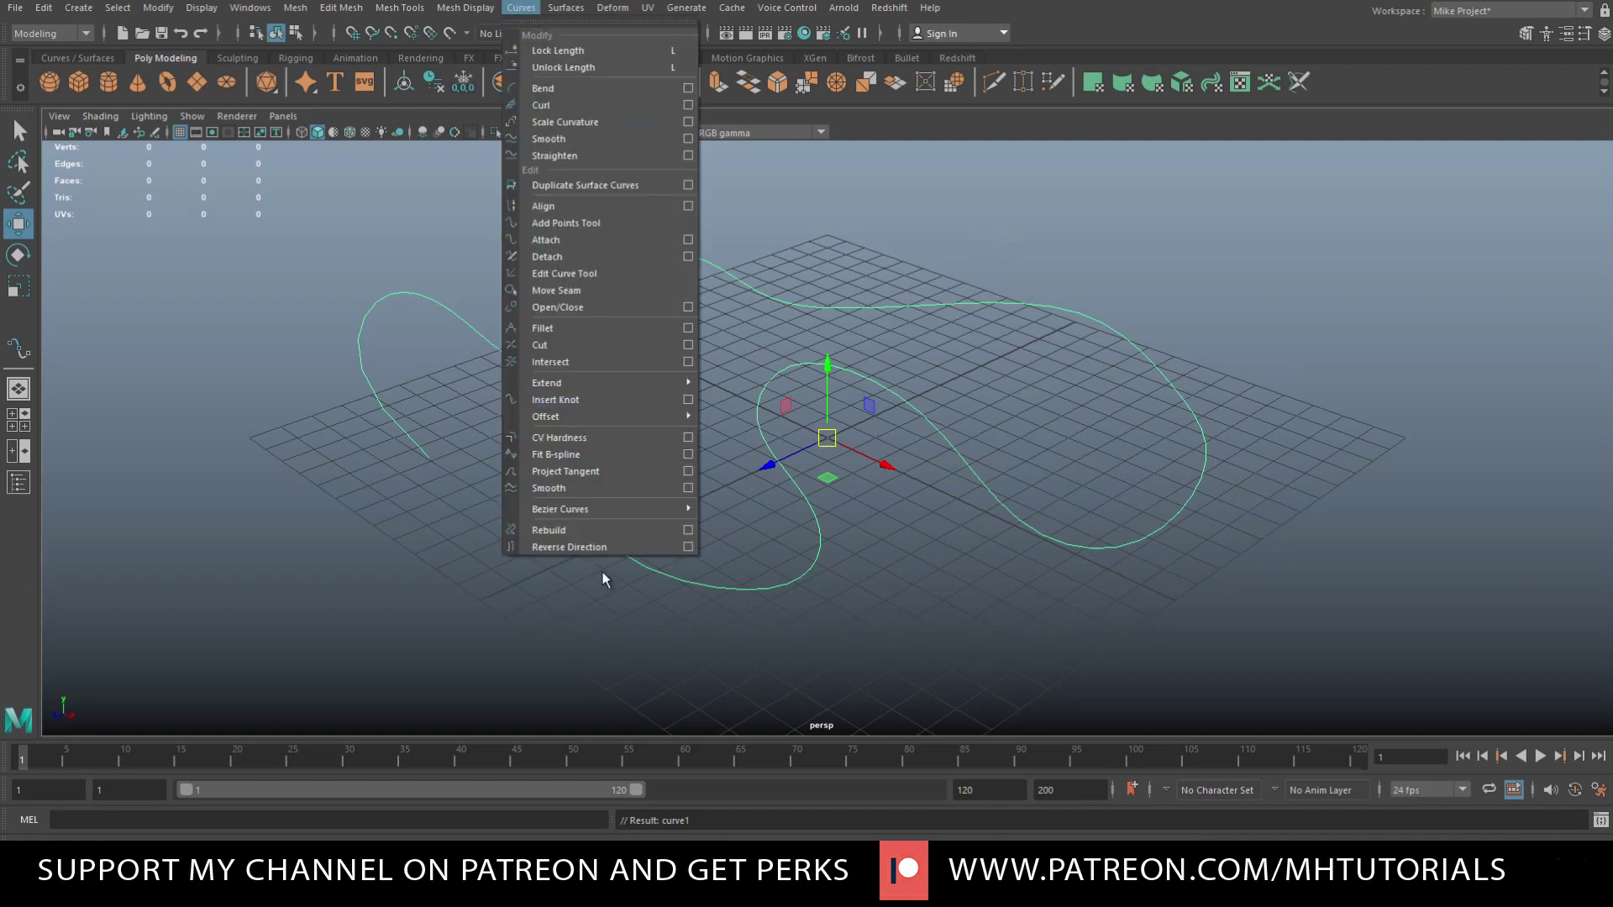
left_click(628, 548)
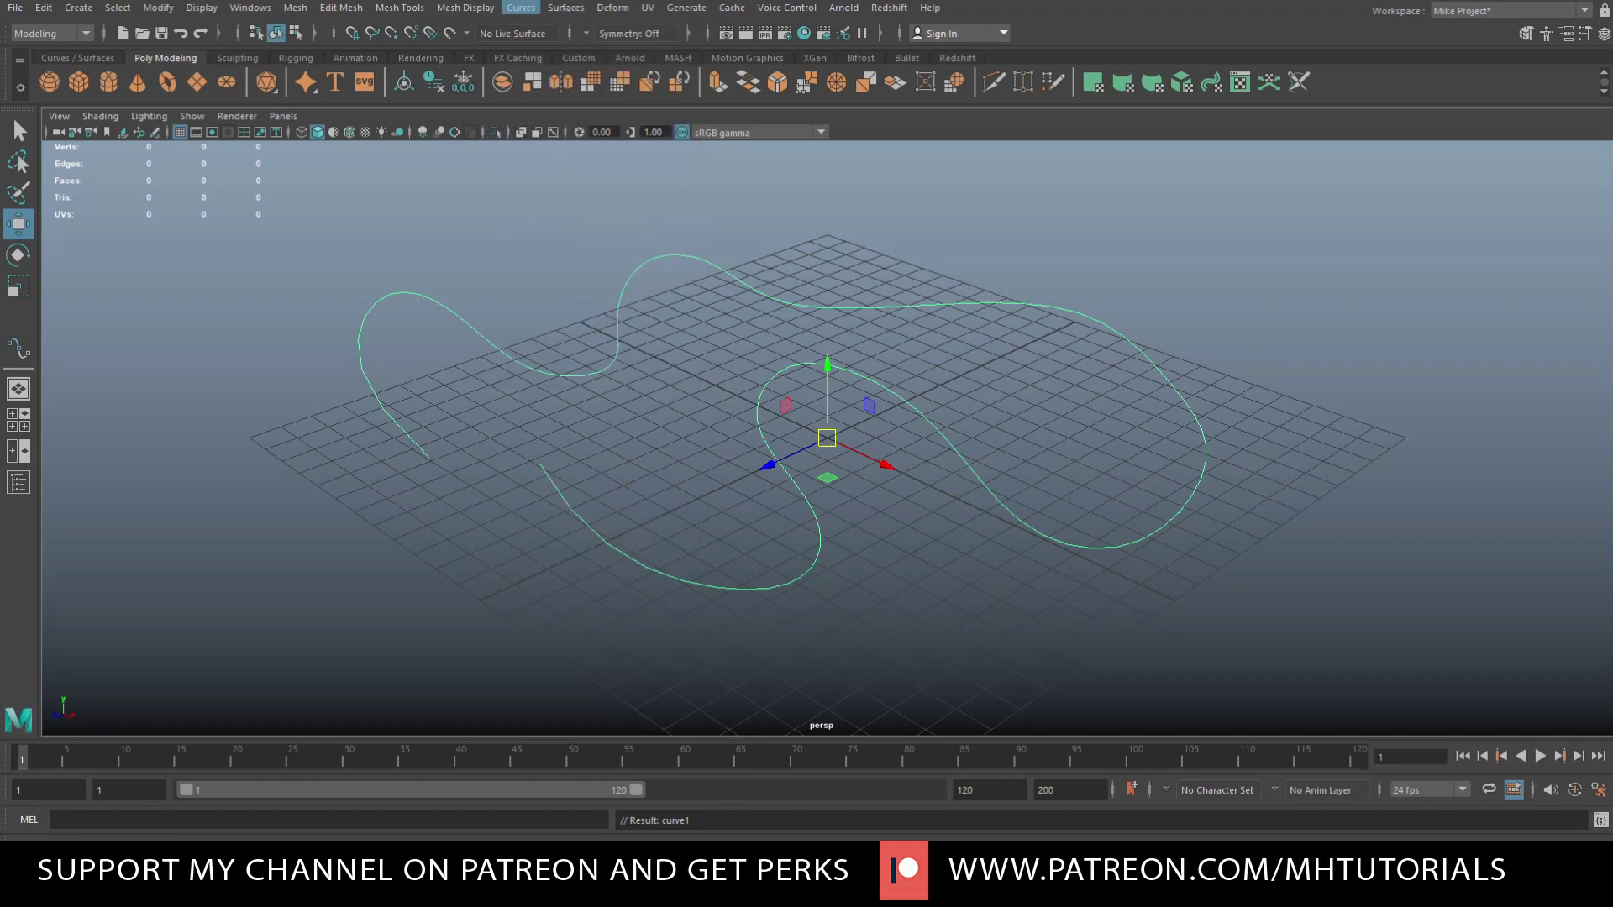
left_click(521, 8)
left_click(592, 226)
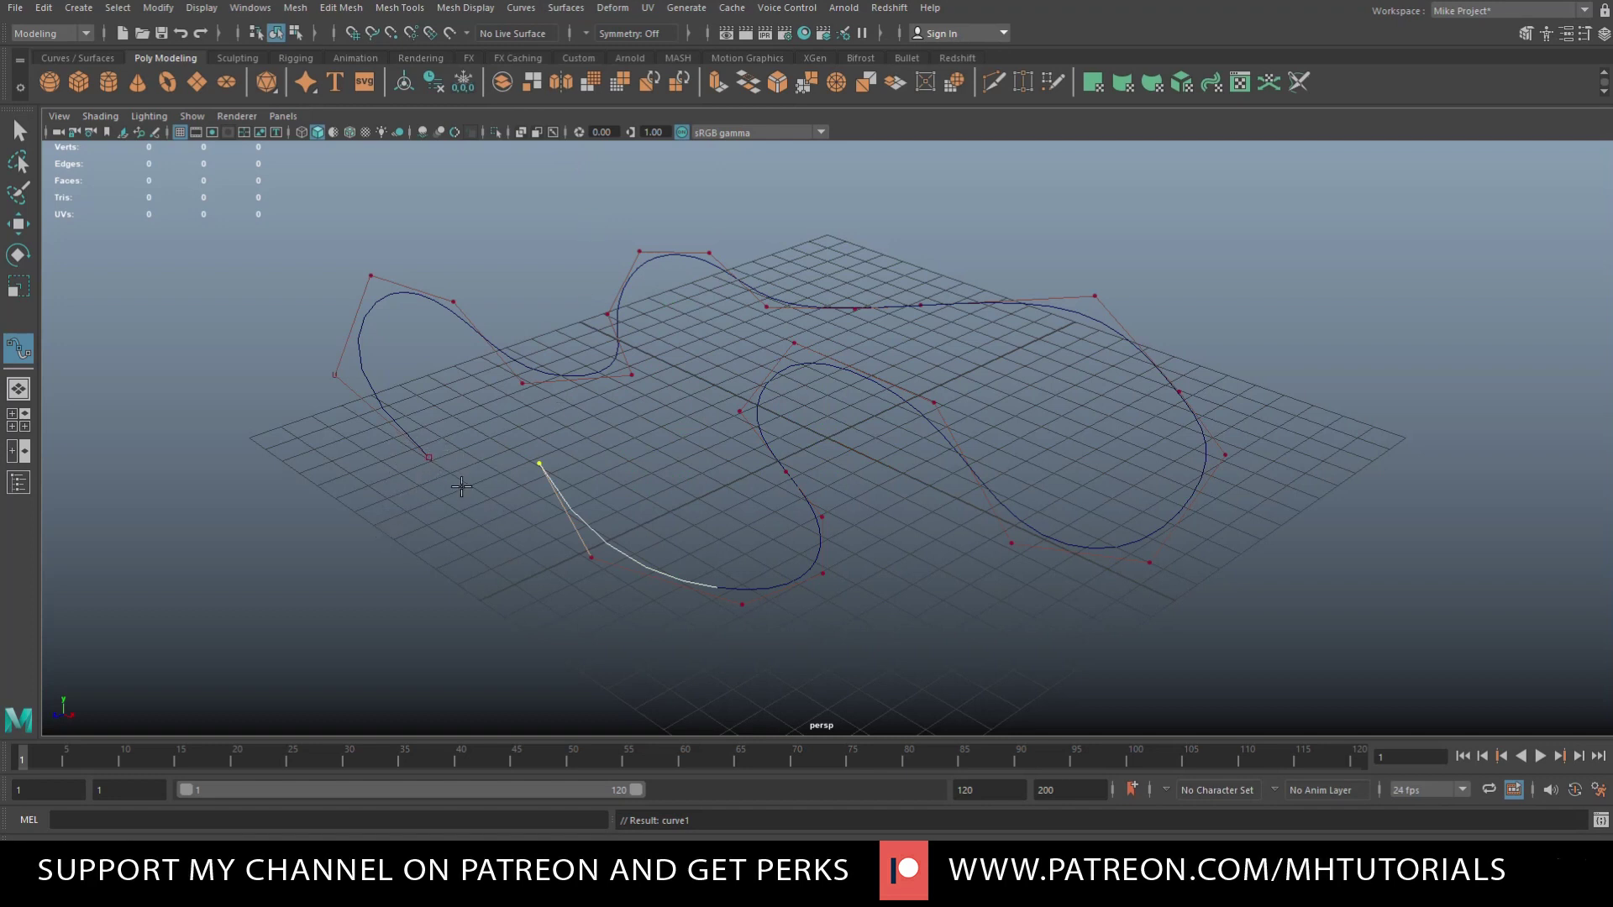
left_click(505, 478)
left_click(470, 520)
left_click(473, 585)
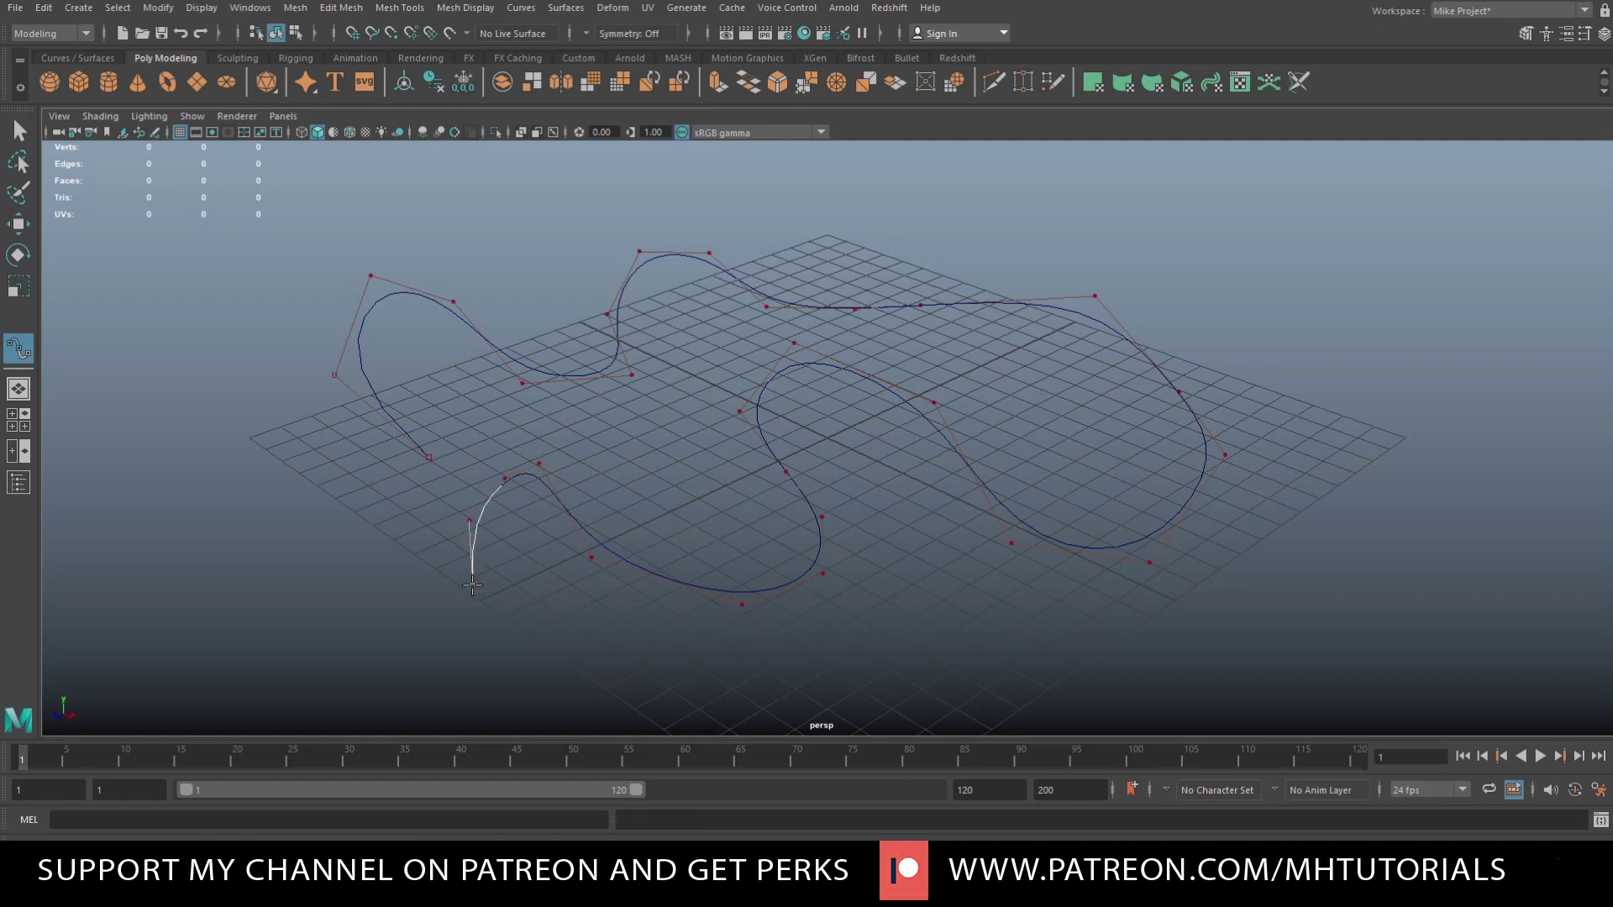
left_click(553, 636)
left_click(669, 632)
left_click(843, 637)
left_click(1023, 636)
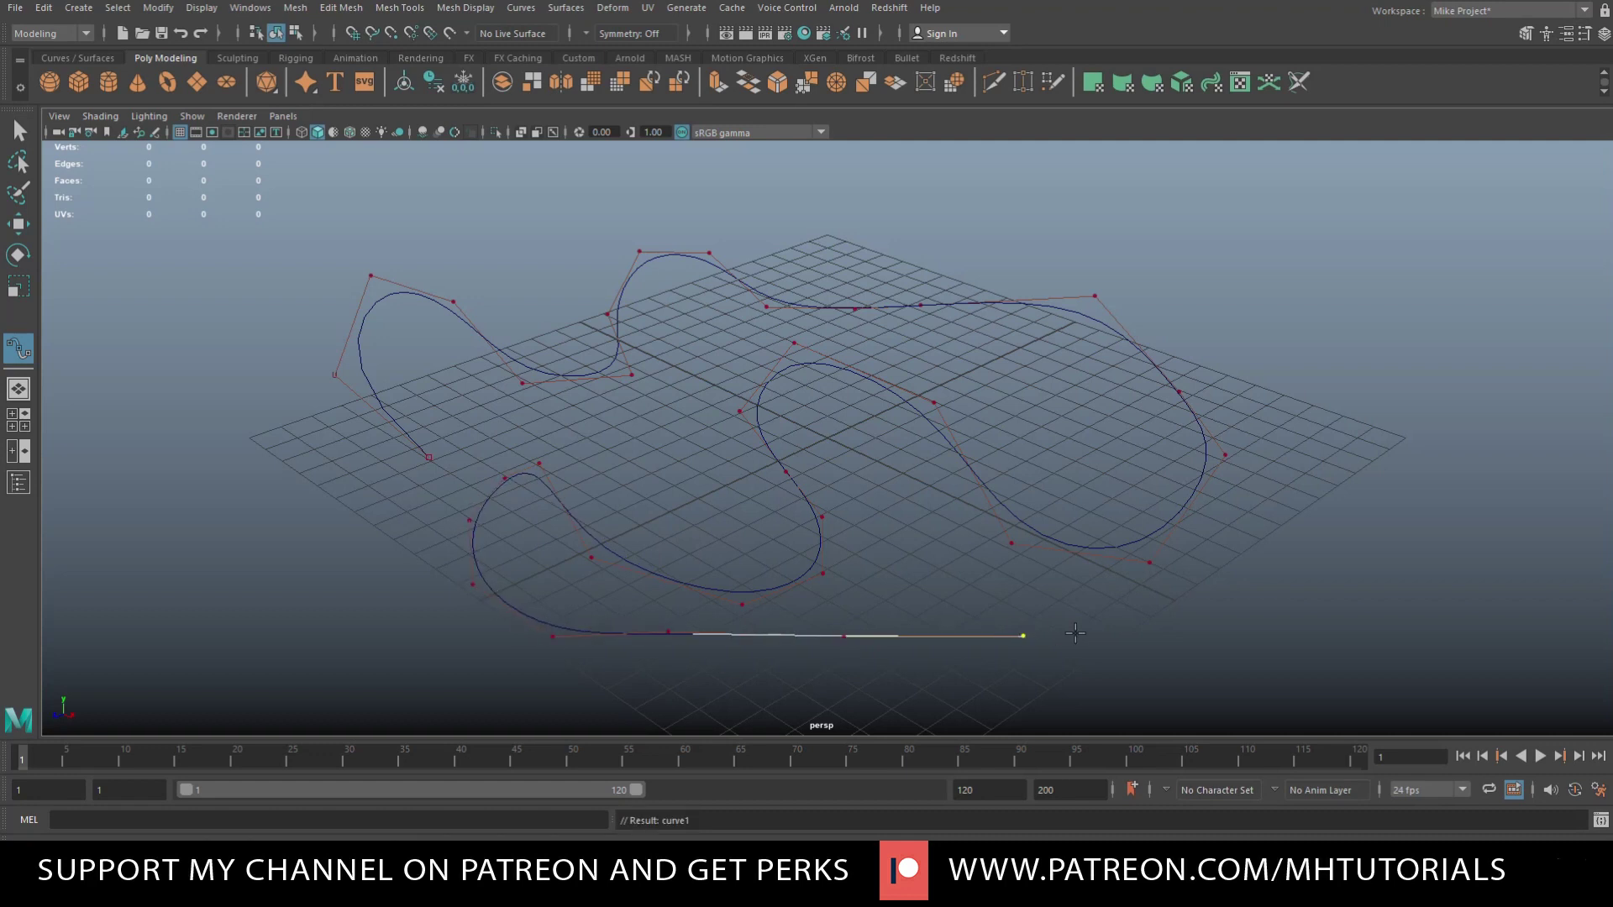
left_click(1110, 634)
left_click(1372, 612)
left_click(1399, 479)
left_click(1377, 347)
left_click(1266, 262)
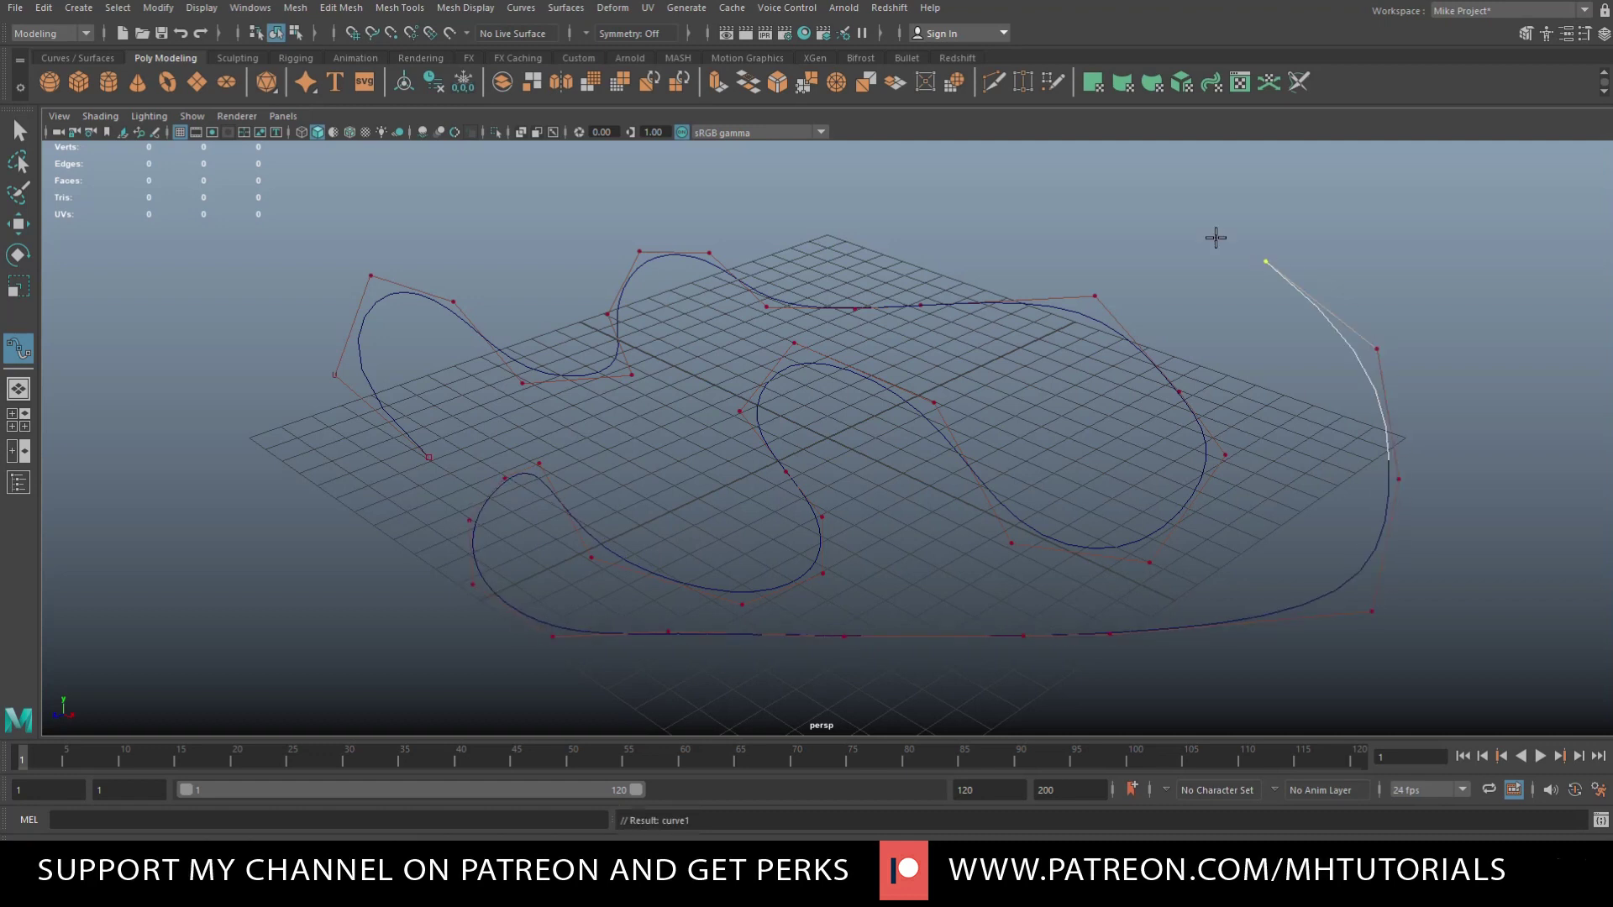
left_click(1099, 220)
left_click(905, 226)
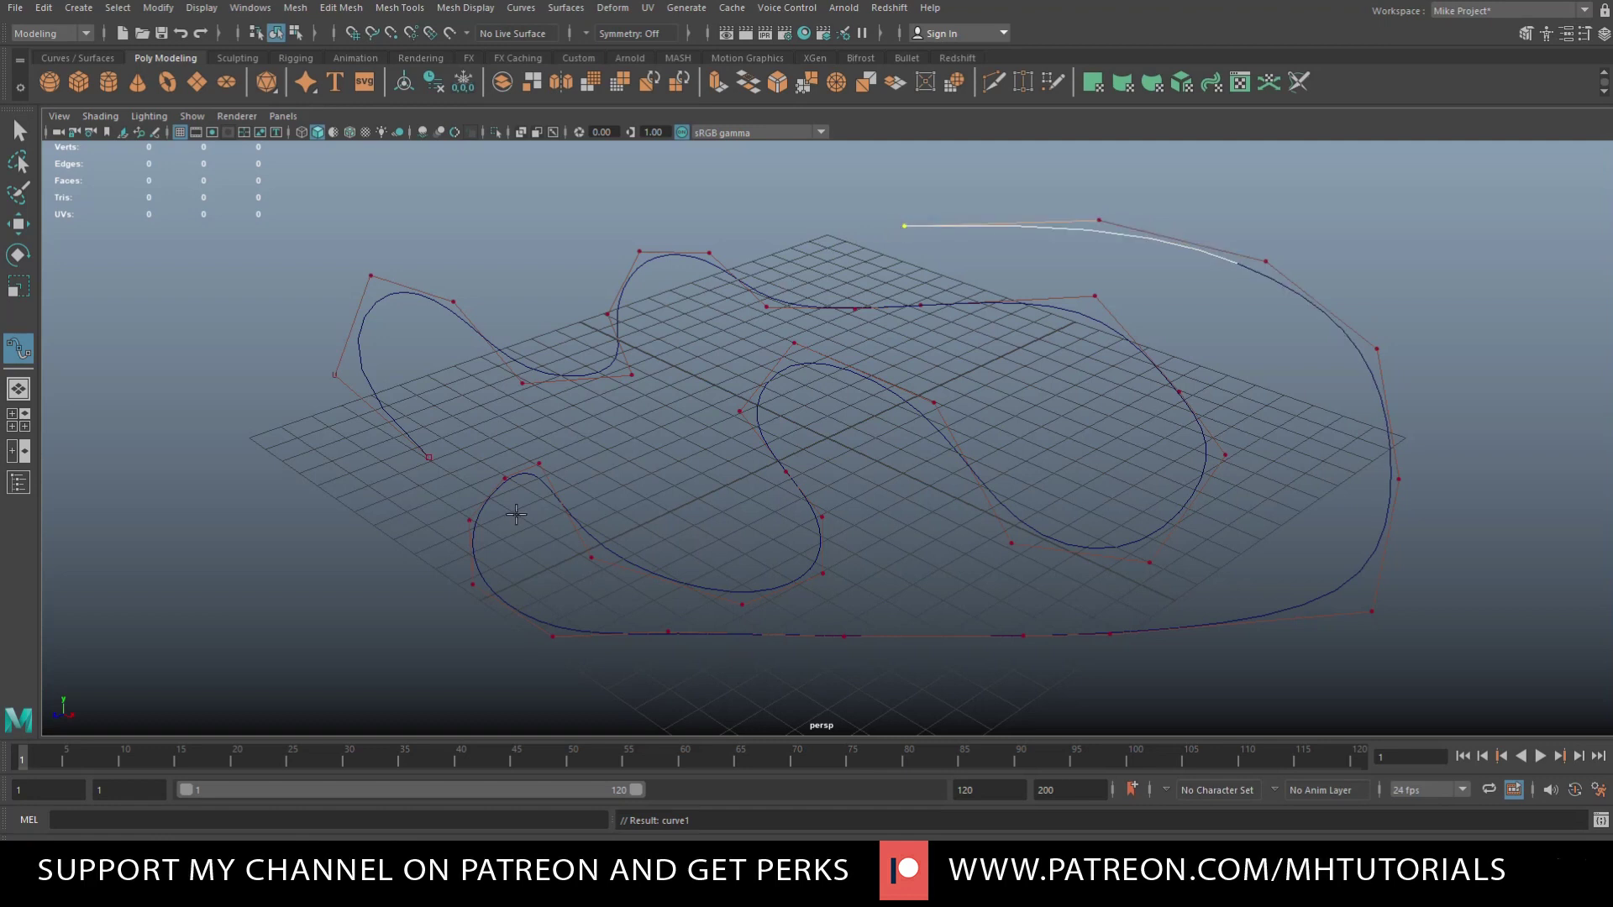